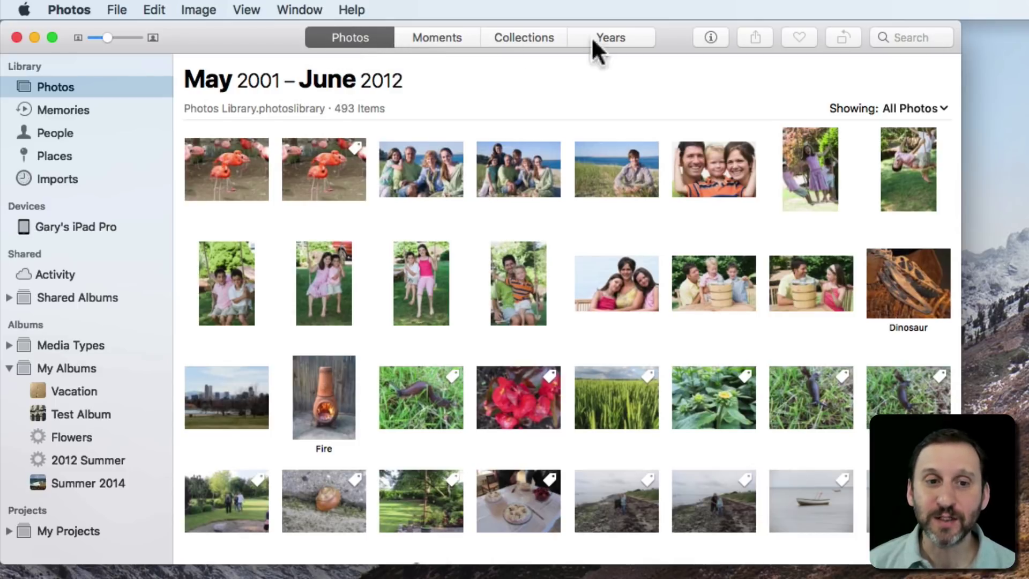
- Check the library's View > Sort menu, where only Keep Sorted By Oldest Capture Date appears, greyed out
mouse_move(301, 145)
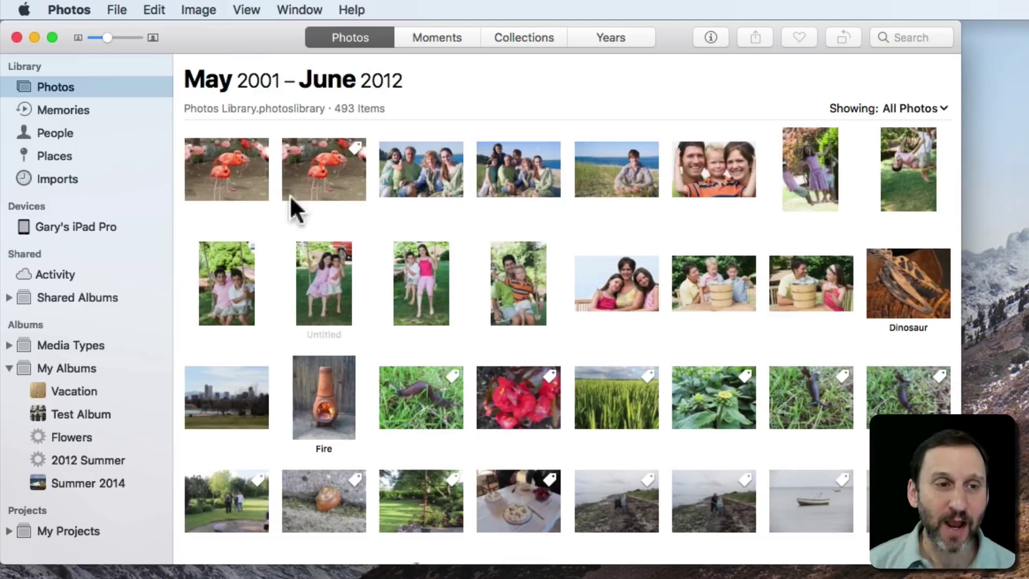
mouse_move(242, 15)
left_mouse_down()
mouse_move(285, 243)
mouse_move(284, 317)
mouse_move(768, 311)
mouse_move(585, 312)
mouse_move(625, 313)
mouse_move(606, 313)
mouse_move(633, 300)
left_mouse_up()
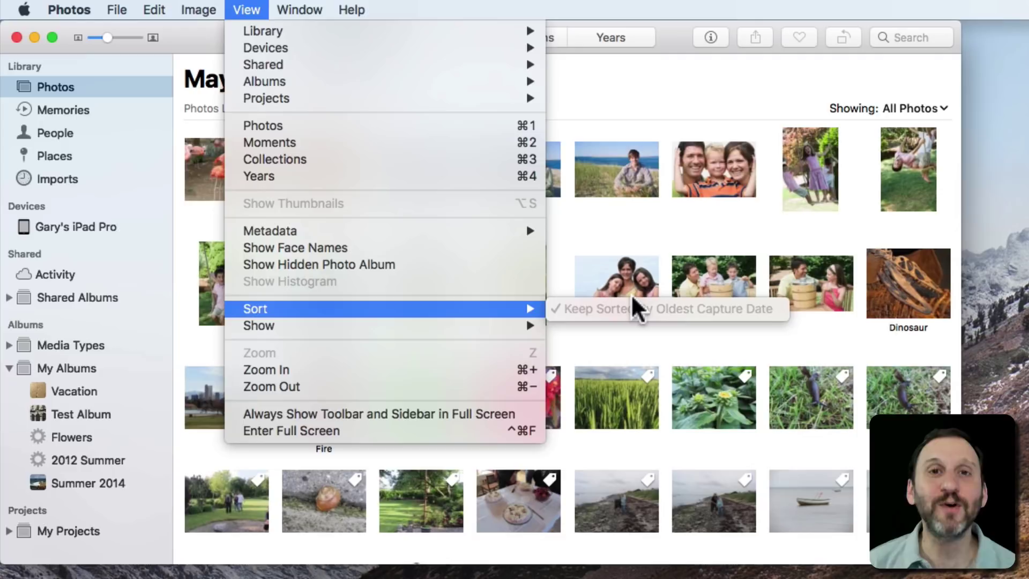
- Close the sort menu, browse the Years, Collections and Moments views, then return to the Photos grid
left_click(611, 88)
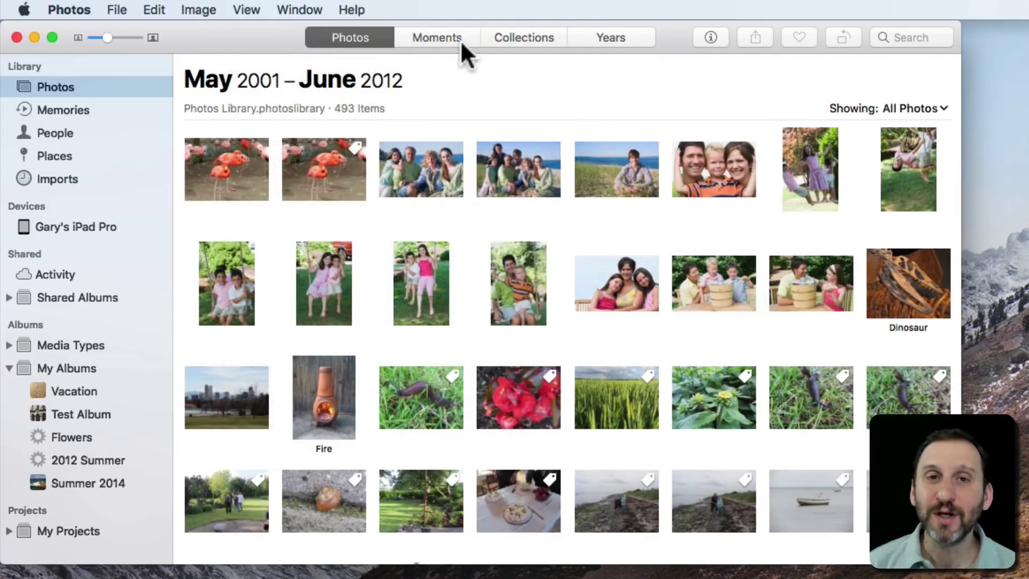
left_click(606, 33)
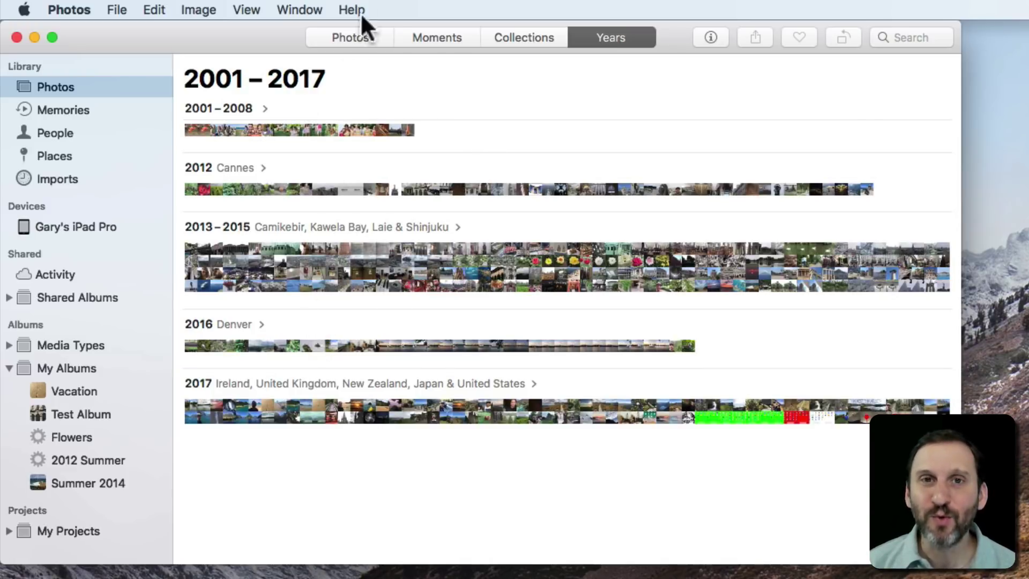
left_click(528, 43)
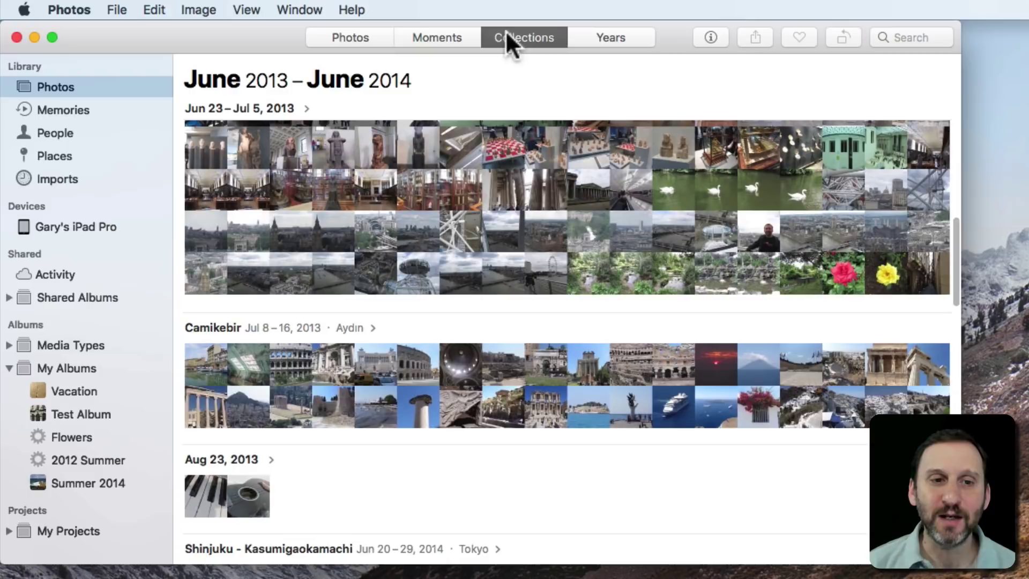
left_click(444, 34)
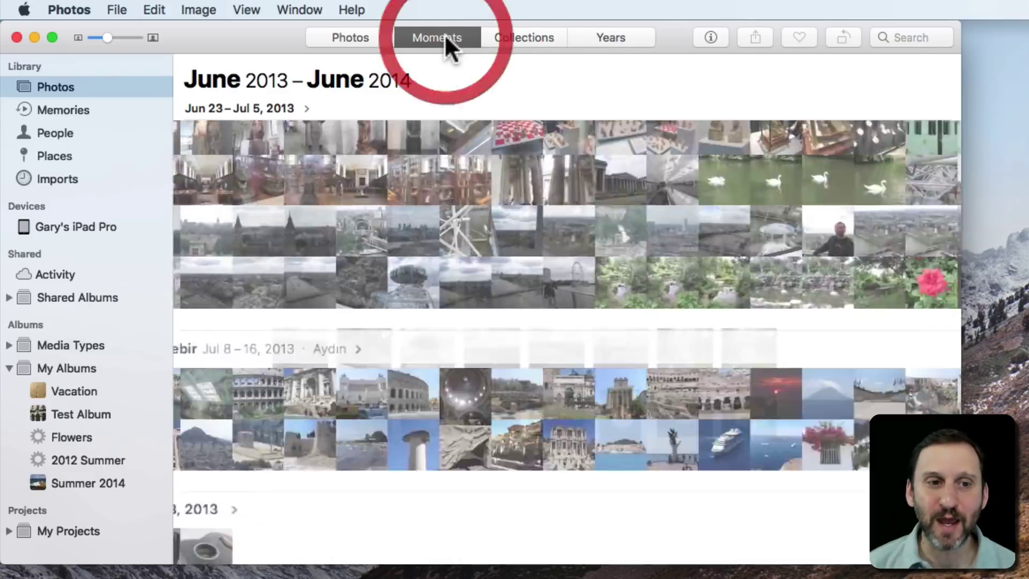
left_click(361, 38)
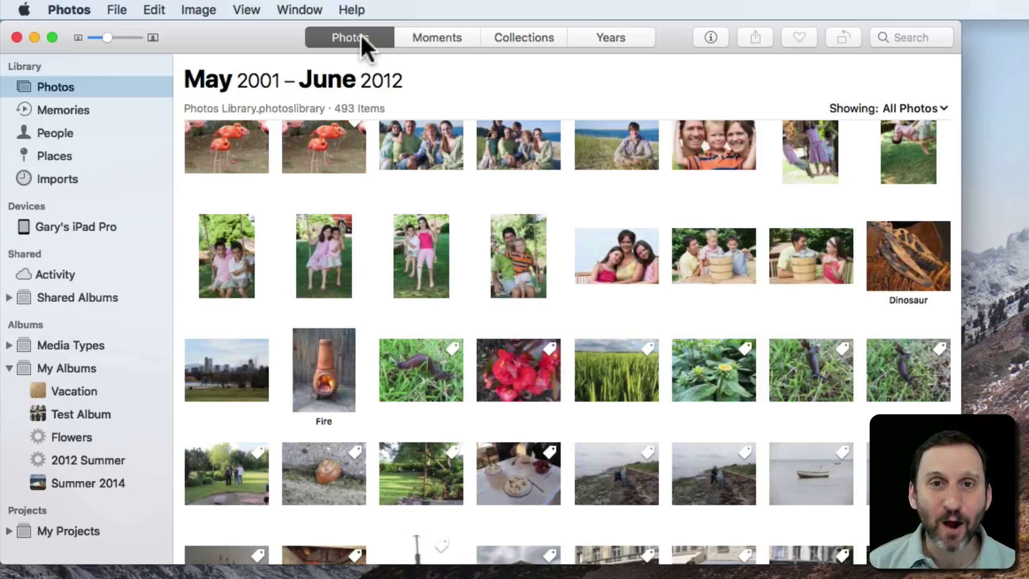
- Open the Vacation album, pick a sort order under View > Sort, then glance at the File menu
left_click(65, 390)
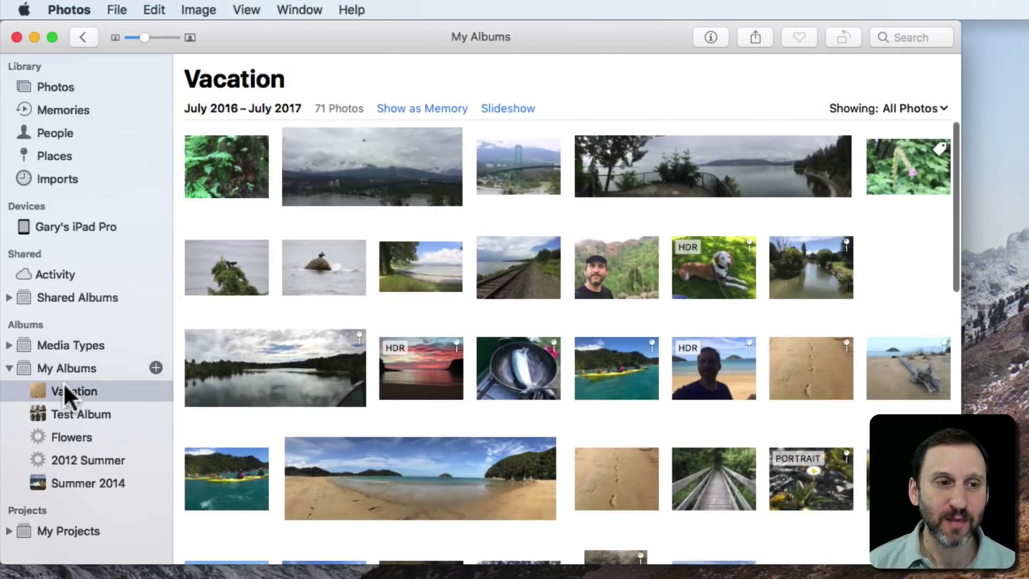
left_click(236, 12)
mouse_move(298, 230)
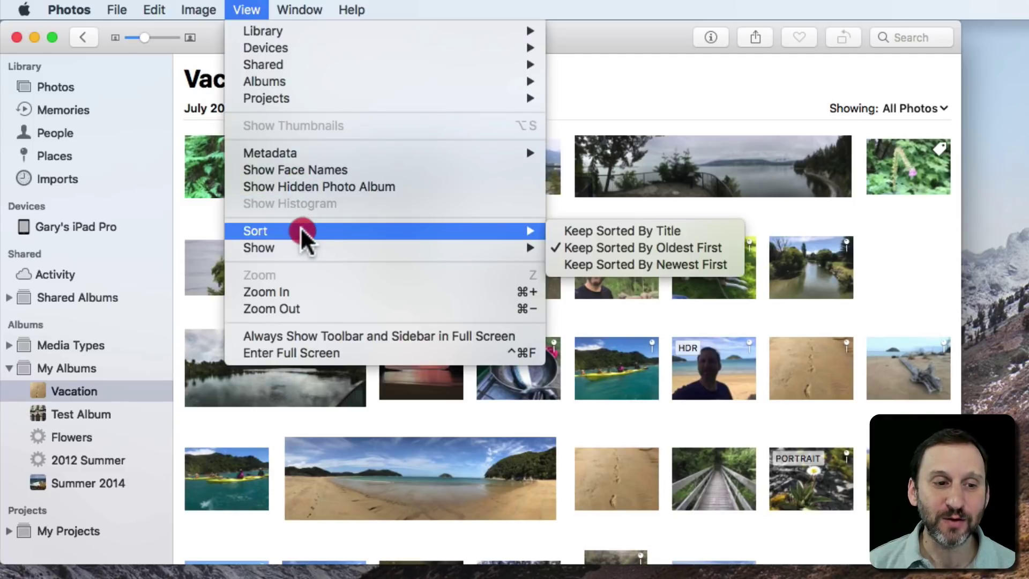
left_click(670, 231)
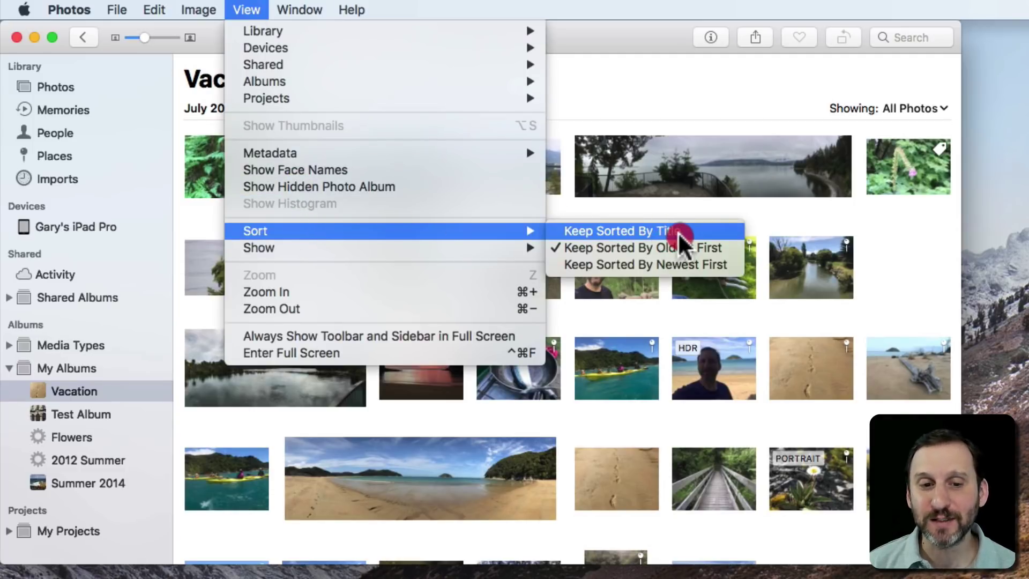
left_click(678, 262)
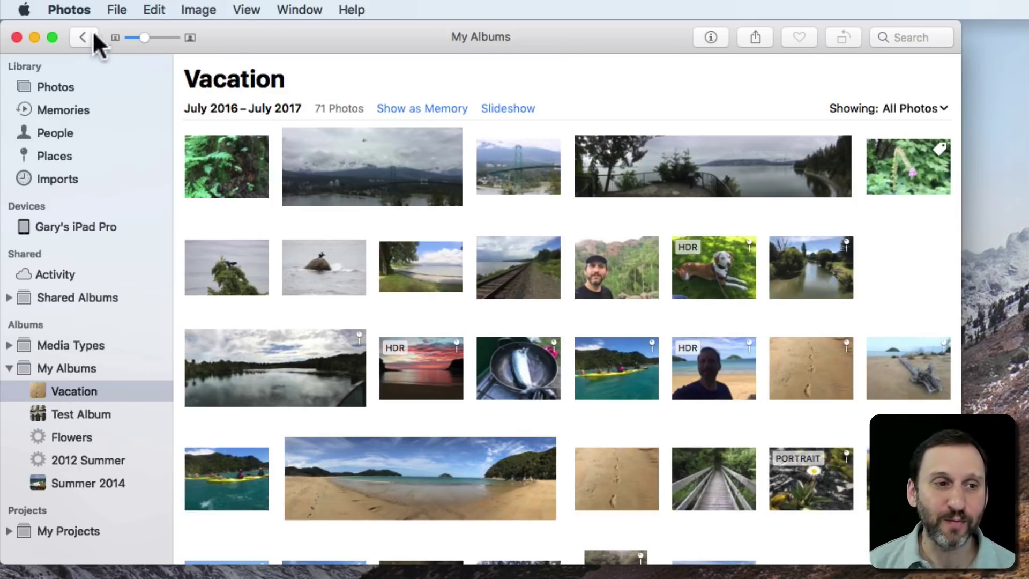
left_click(116, 10)
left_click(128, 32)
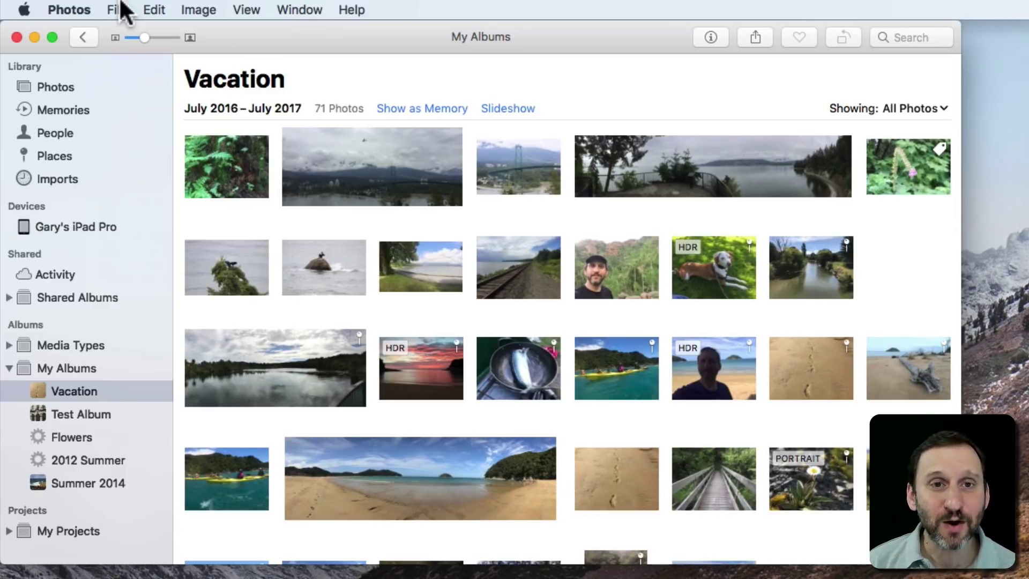
- Start a new smart album named 'All Photos'
left_click(122, 10)
left_click(137, 40)
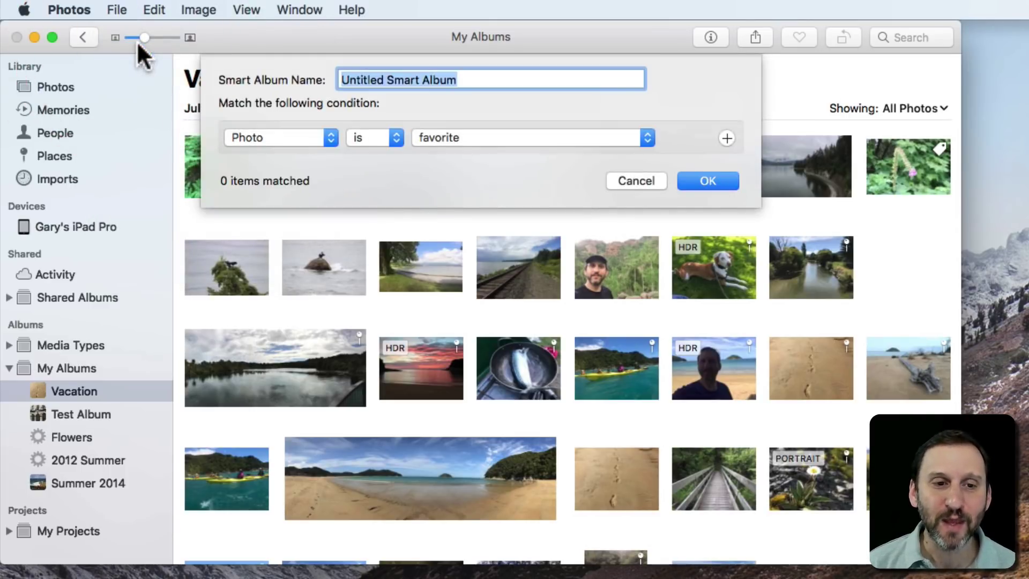
type("A")
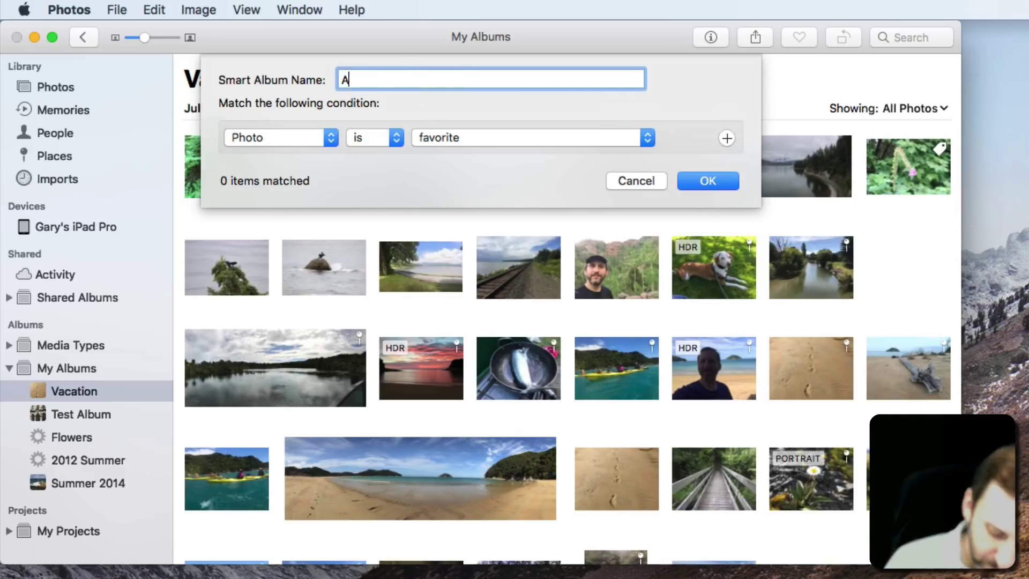
type("ll Photos")
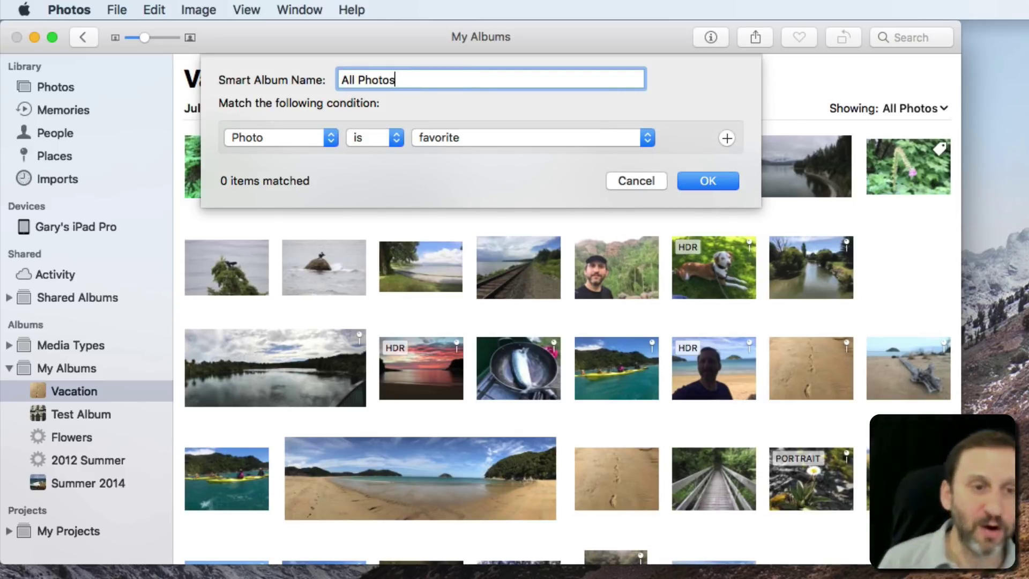
- Try a Date Added is after 1/8/2018 condition, then switch the condition's attribute to Photo
left_click(310, 145)
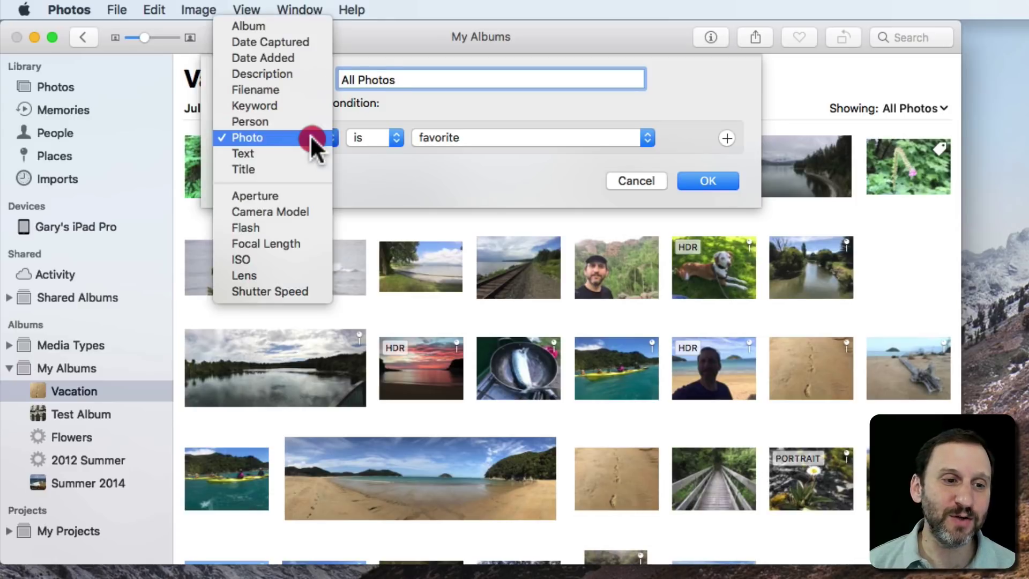
left_click(301, 57)
left_click(381, 136)
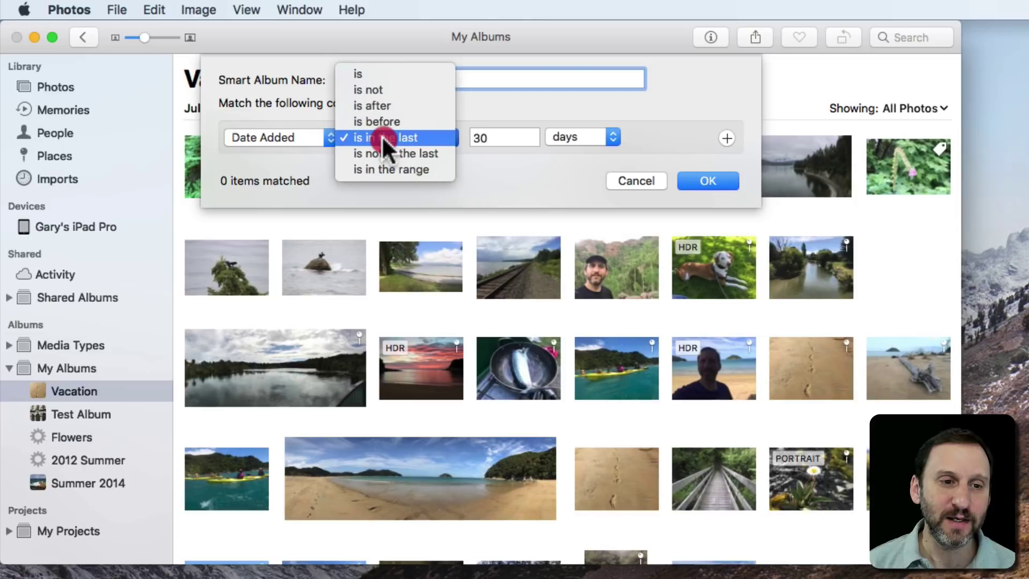
left_click(382, 102)
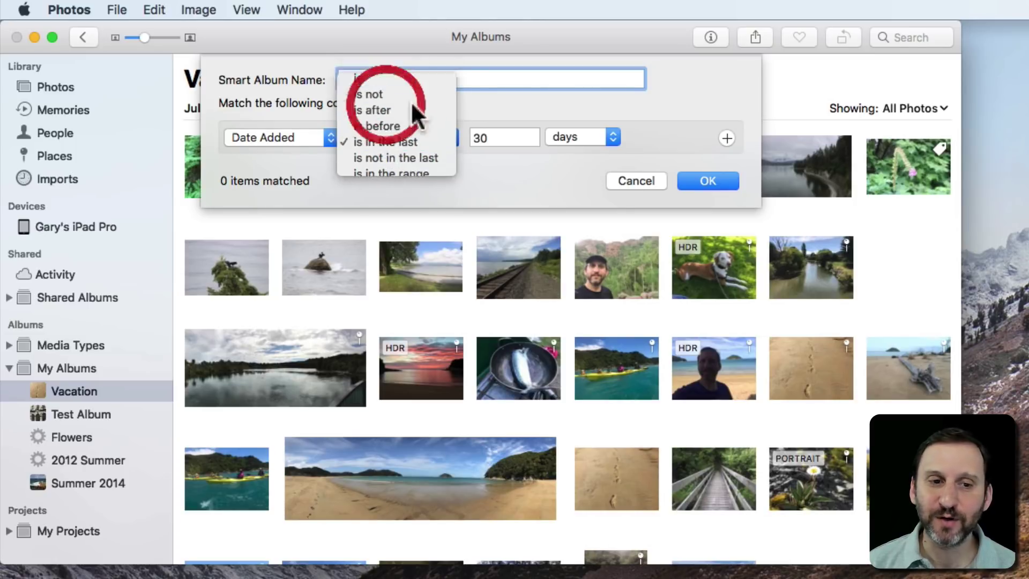
left_click(410, 104)
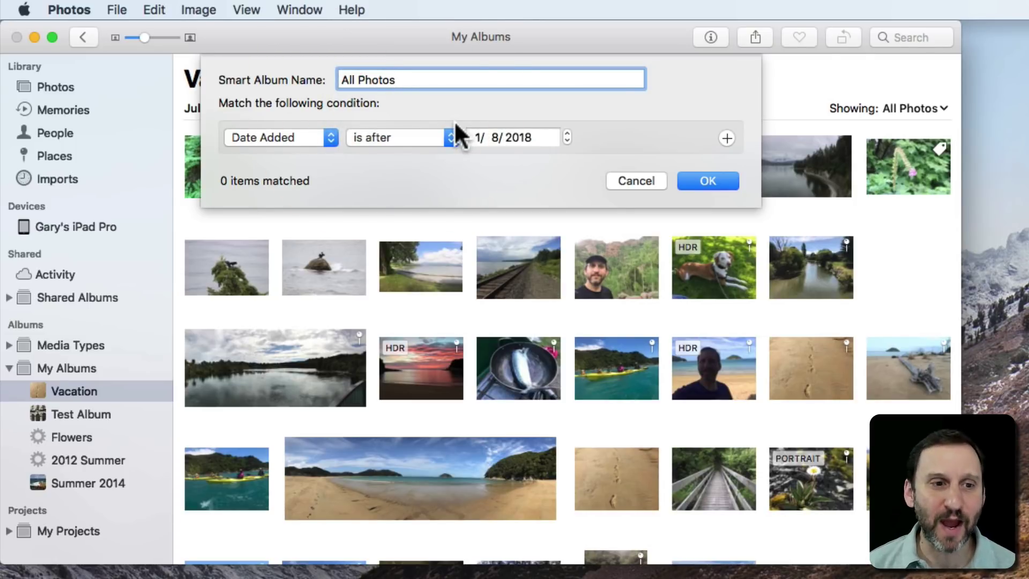
left_click(307, 135)
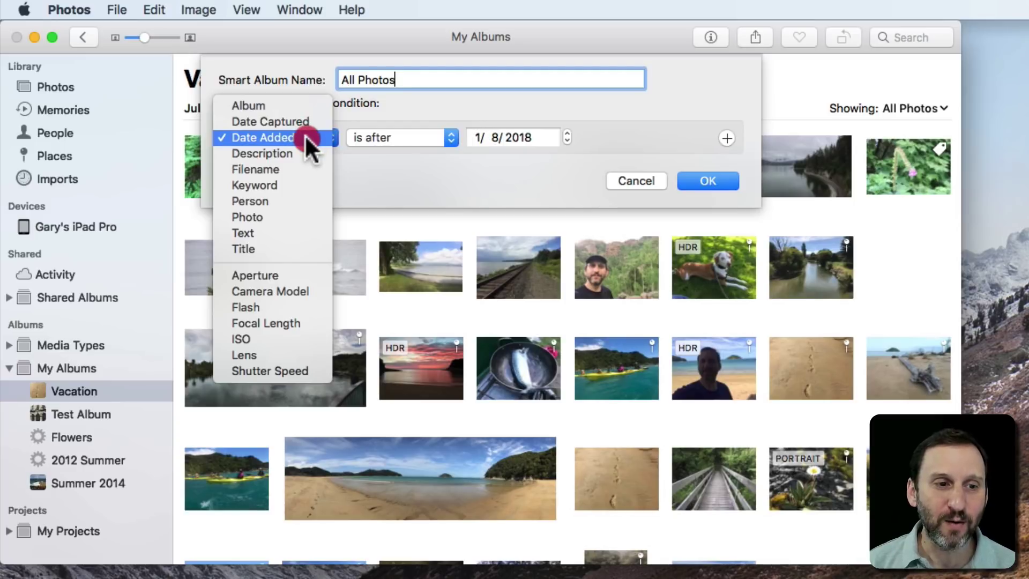
left_click(292, 218)
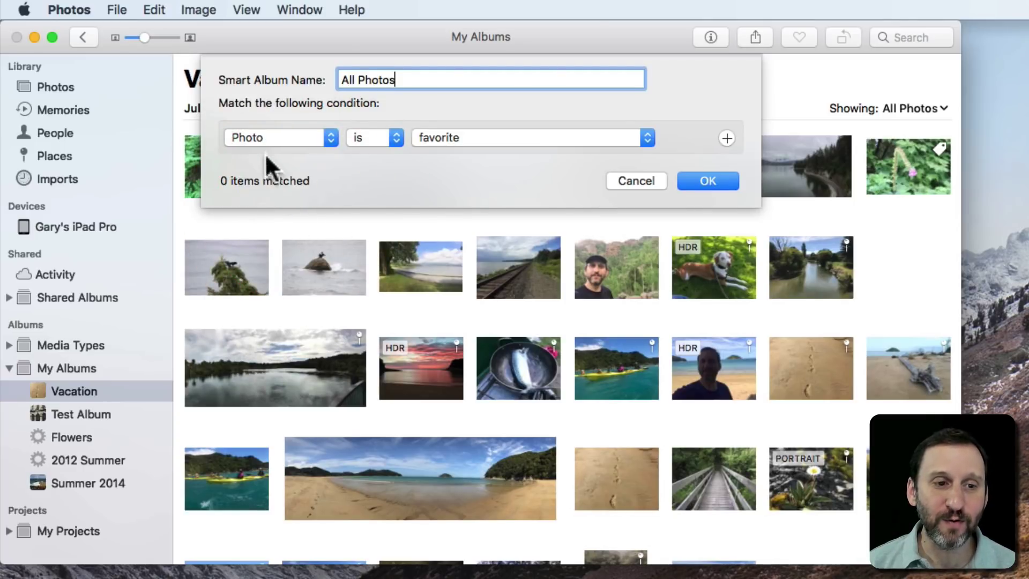
- Make the rule 'Photo is not hidden' and create the album, matching all 493 items
left_click(465, 138)
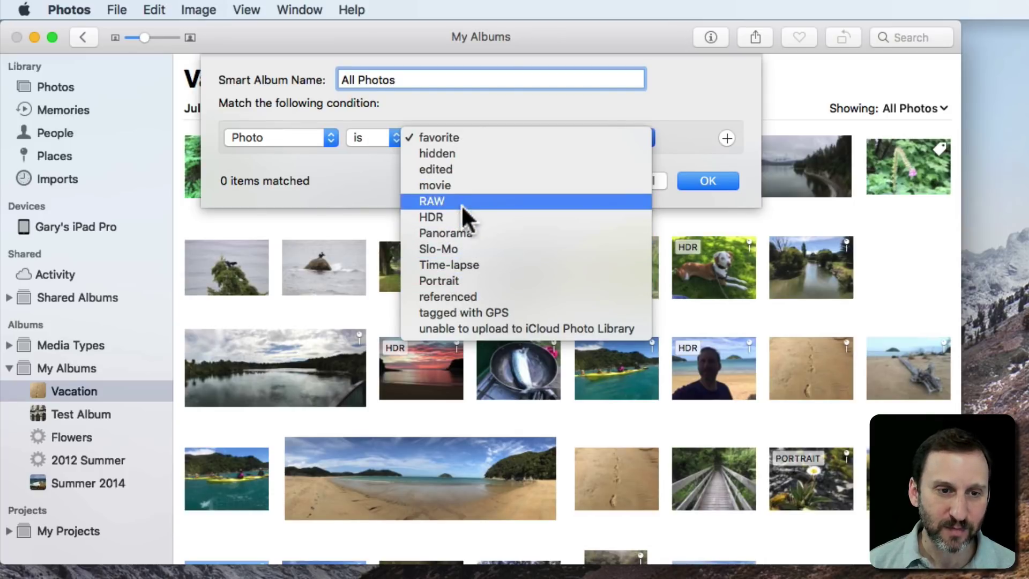
left_click(456, 168)
left_click(372, 135)
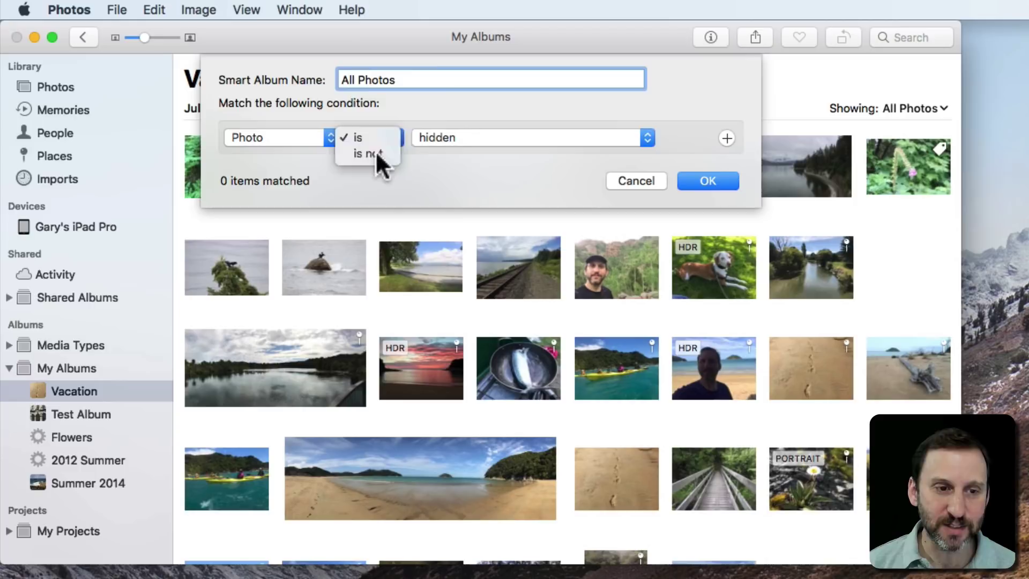
left_click(375, 153)
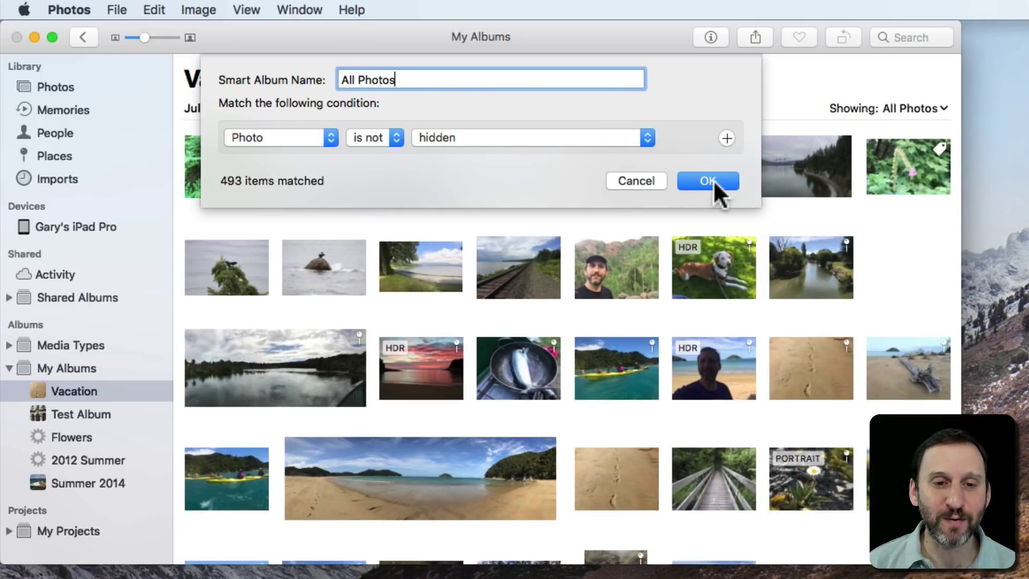
left_click(695, 178)
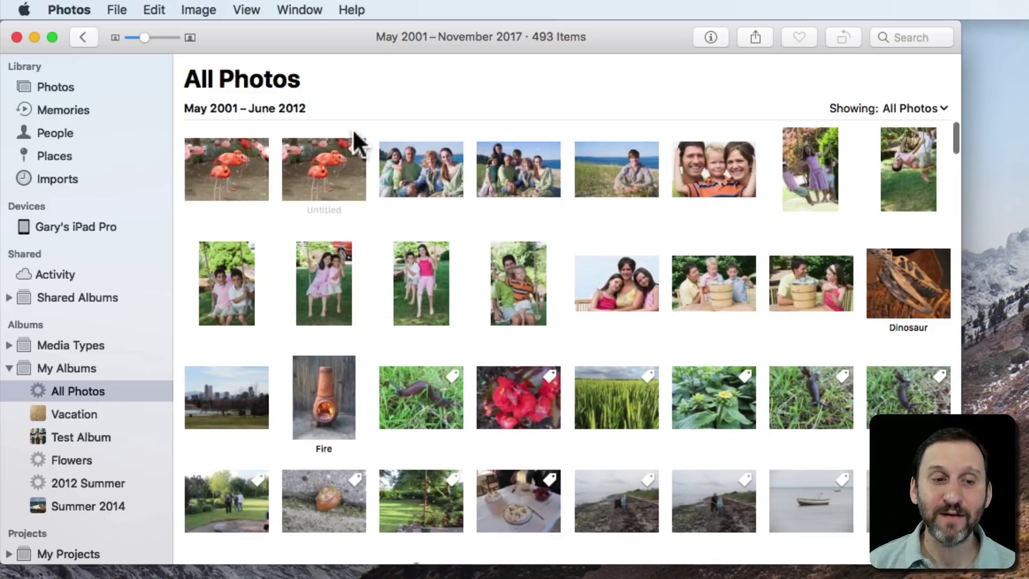
- Choose Keep Sorted By Newest First for the All Photos album
left_click(246, 10)
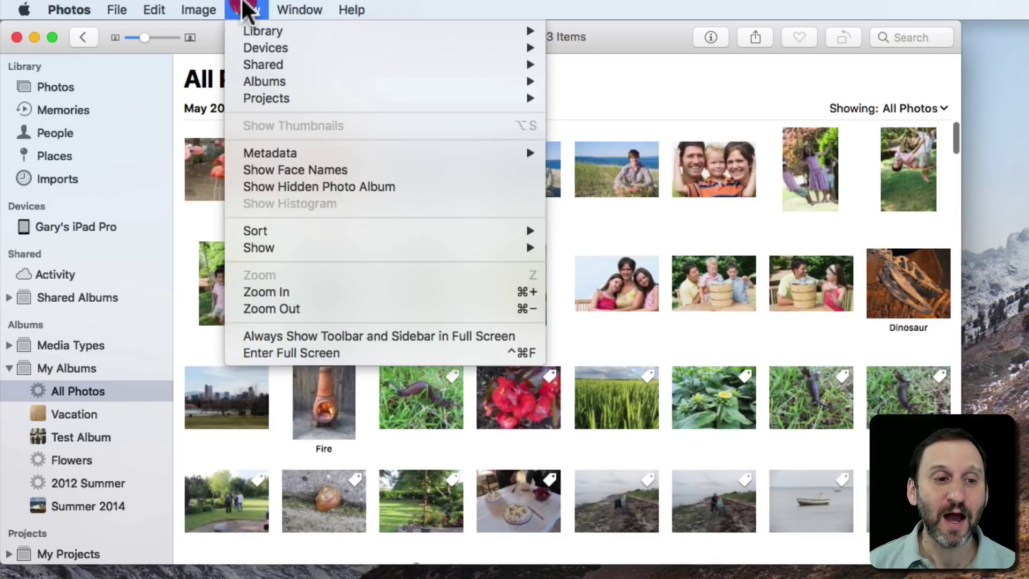
mouse_move(292, 232)
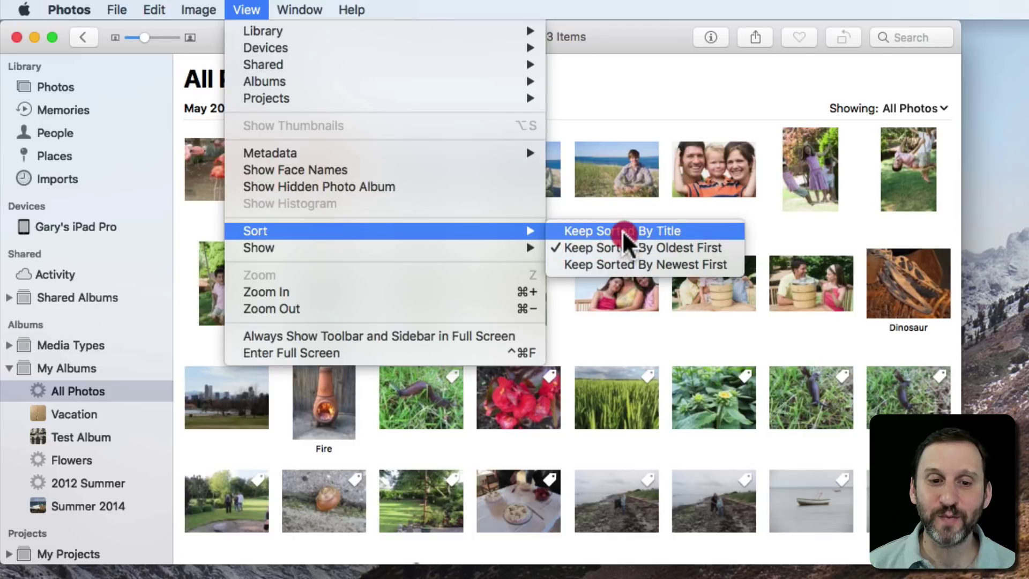
left_click(622, 265)
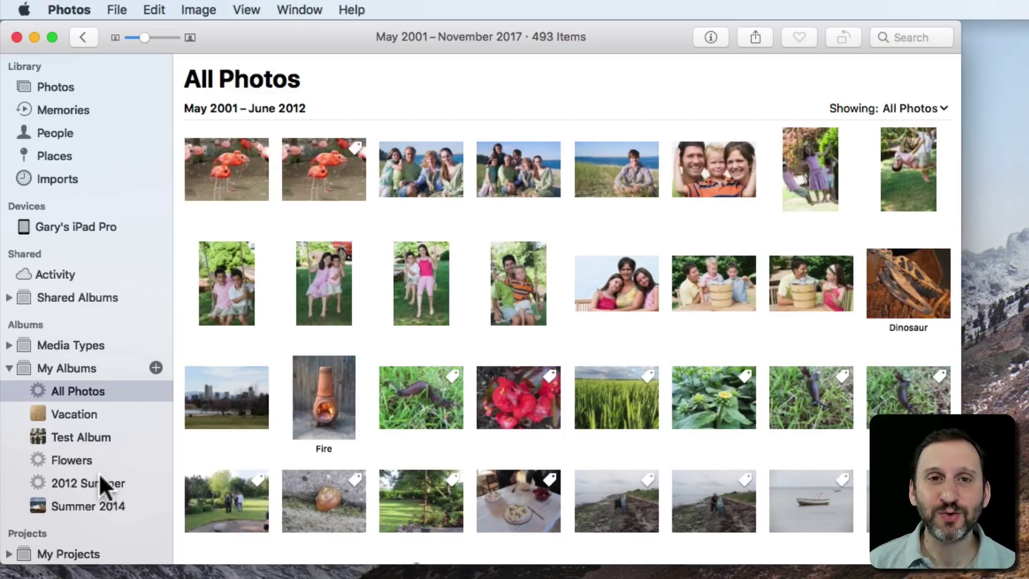
- Show My Albums with larger thumbnails and sort the albums by name
left_click(67, 367)
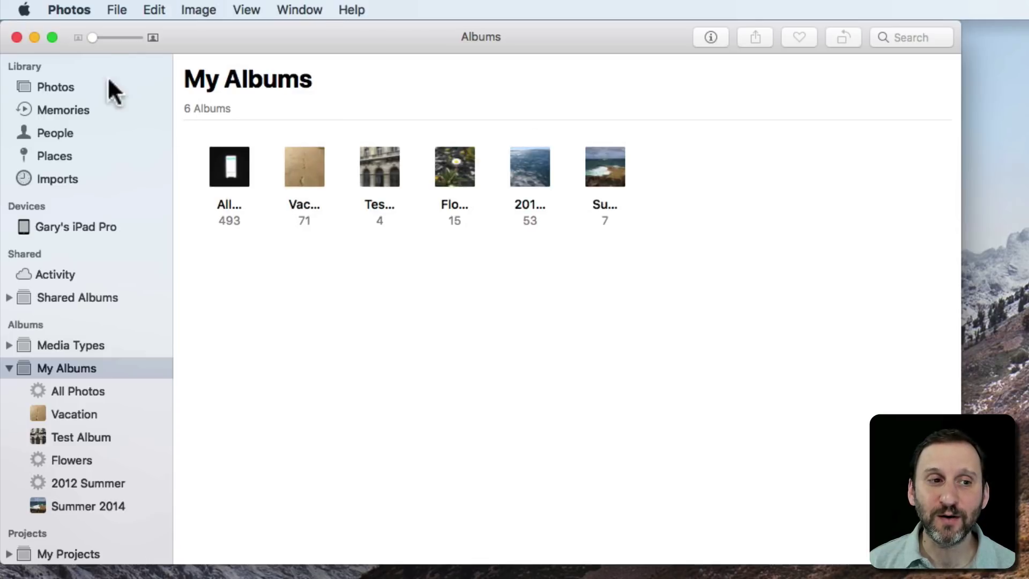
left_click_drag(107, 37, 114, 37)
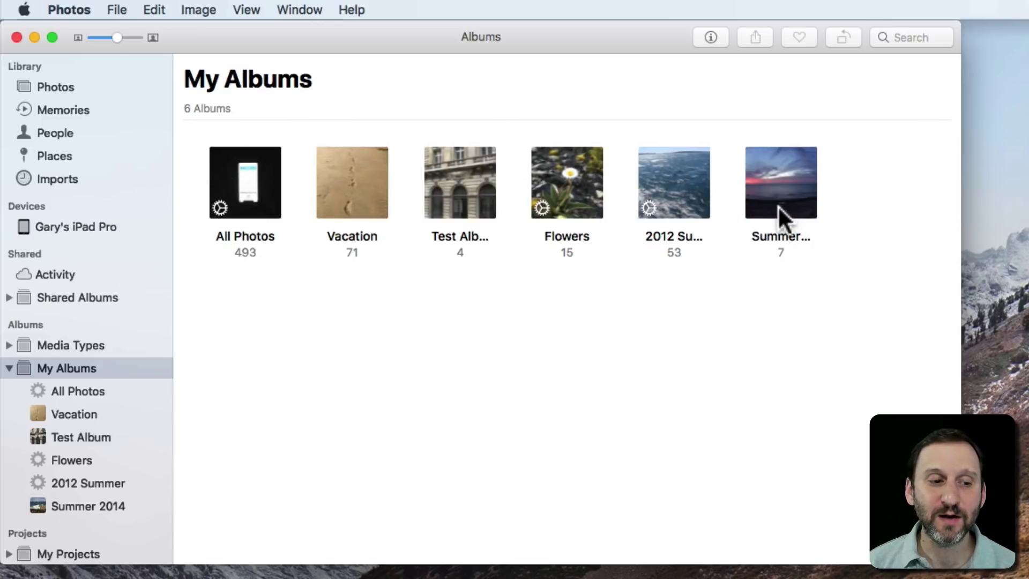
mouse_move(75, 379)
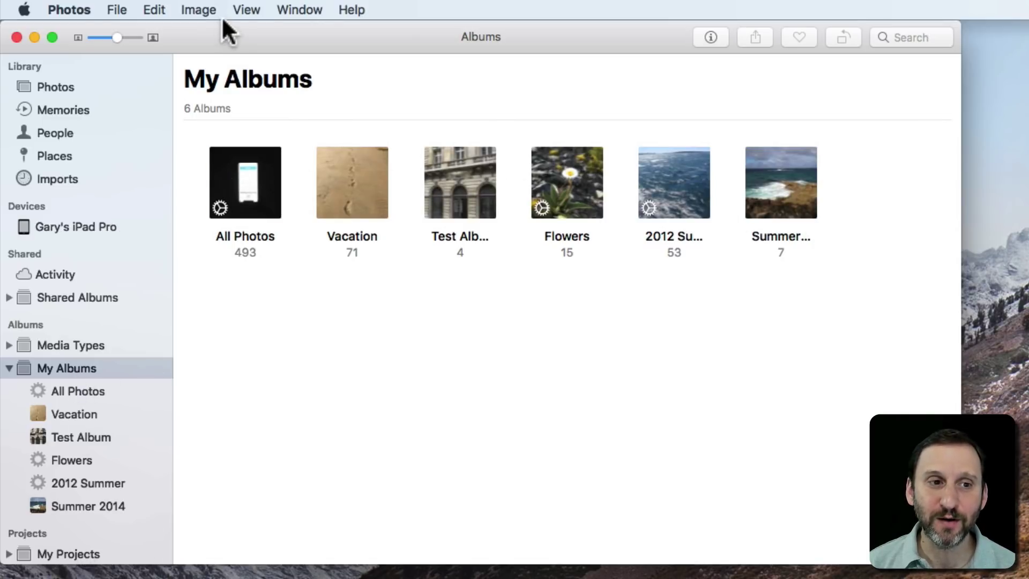
left_click(245, 10)
left_click_drag(244, 11, 255, 228)
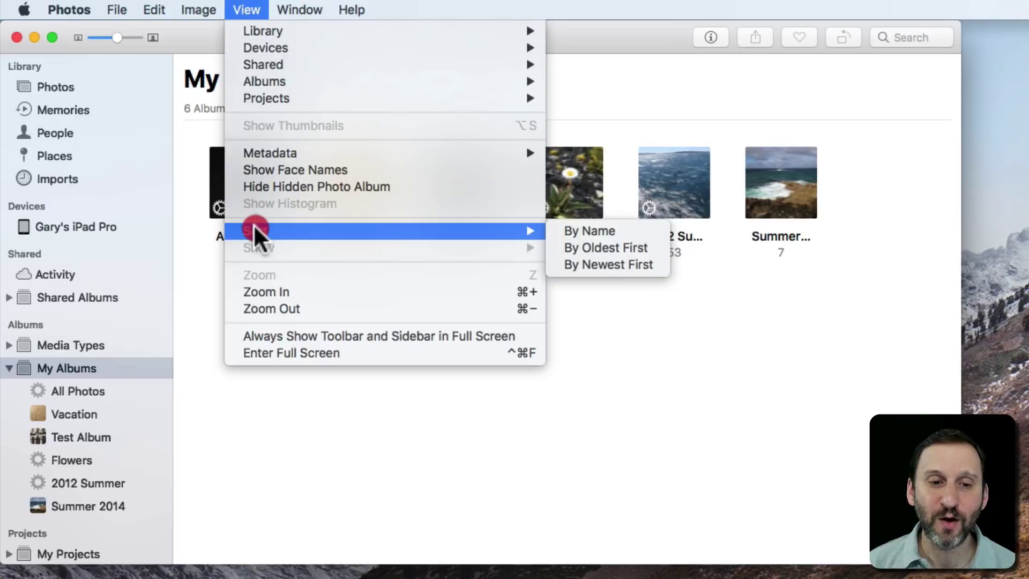
left_click_drag(703, 224, 639, 232)
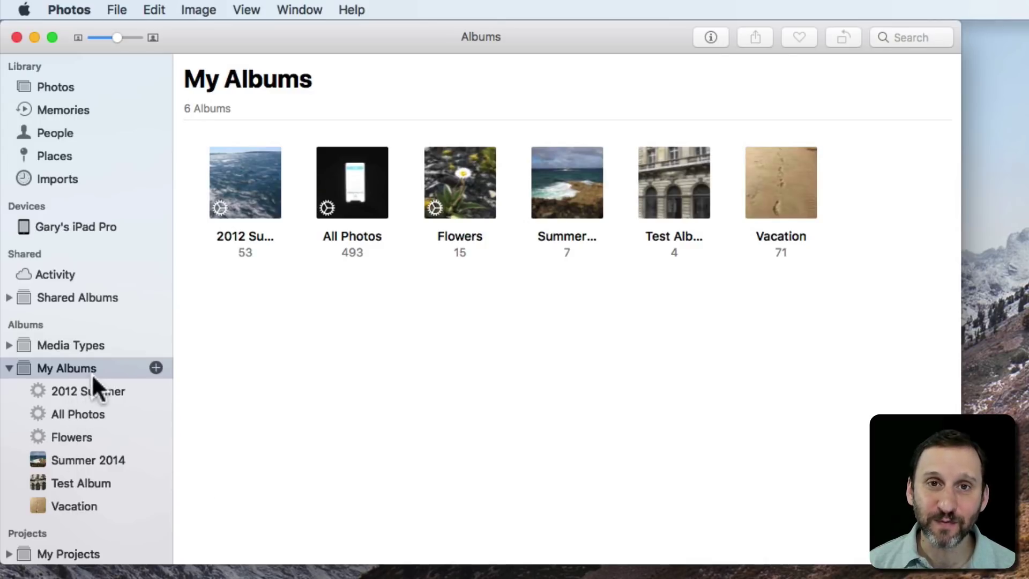
- Re-sort My Albums oldest first, placing All Photos ahead of Test Album
left_click(248, 9)
mouse_move(397, 232)
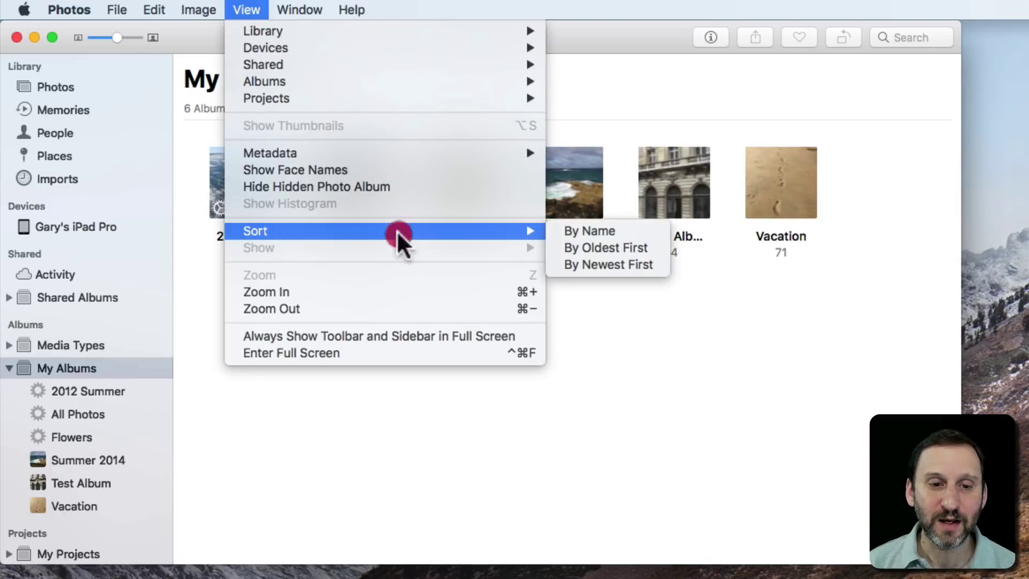
left_click(581, 247)
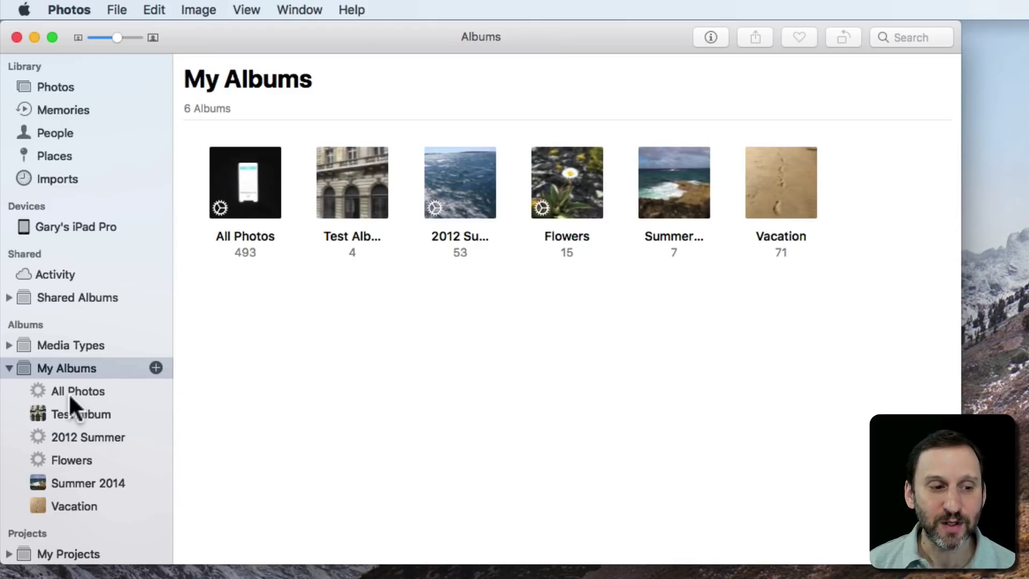
left_click_drag(69, 388, 79, 459)
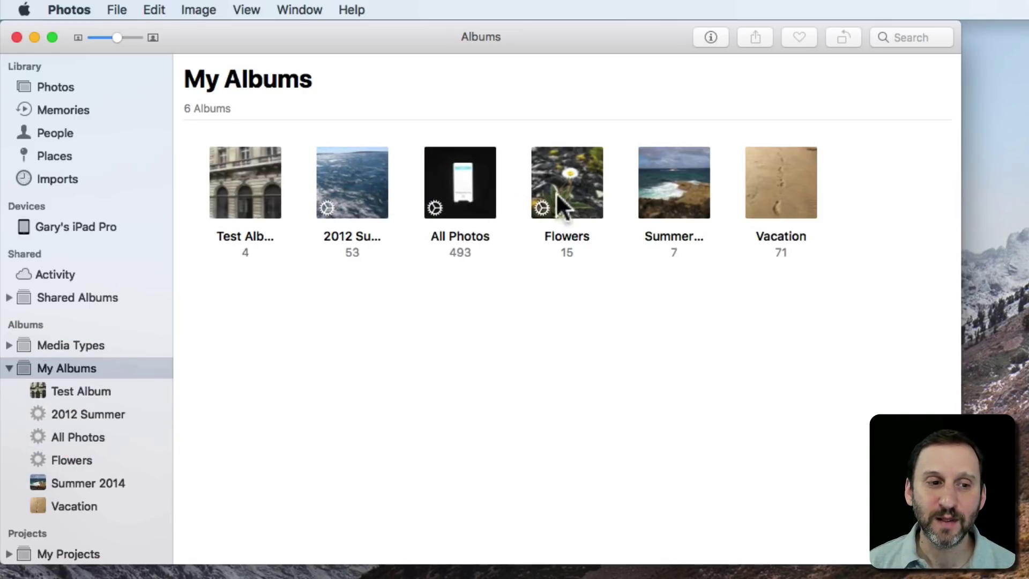
left_click_drag(751, 192, 397, 183)
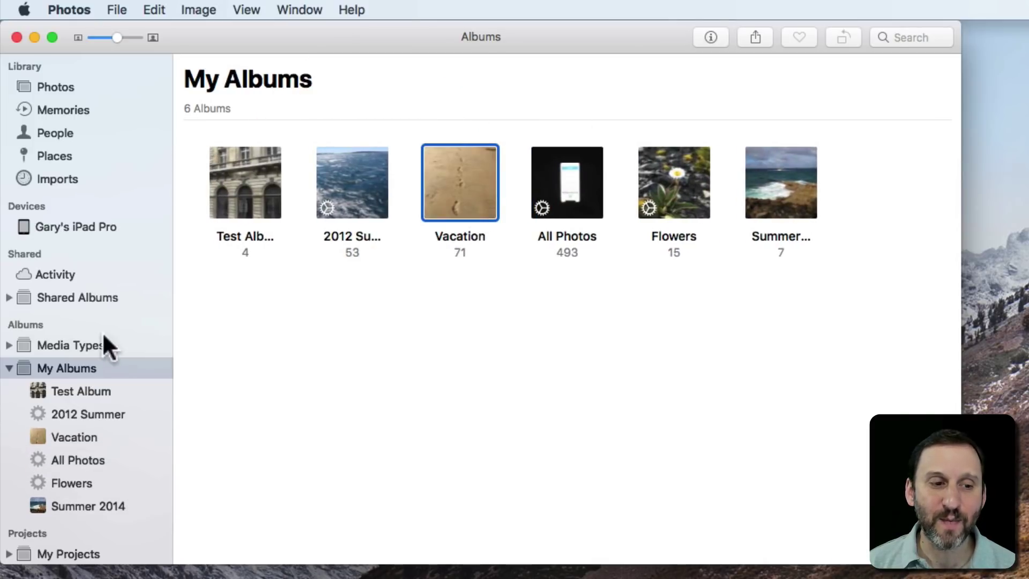
left_click_drag(246, 9, 581, 248)
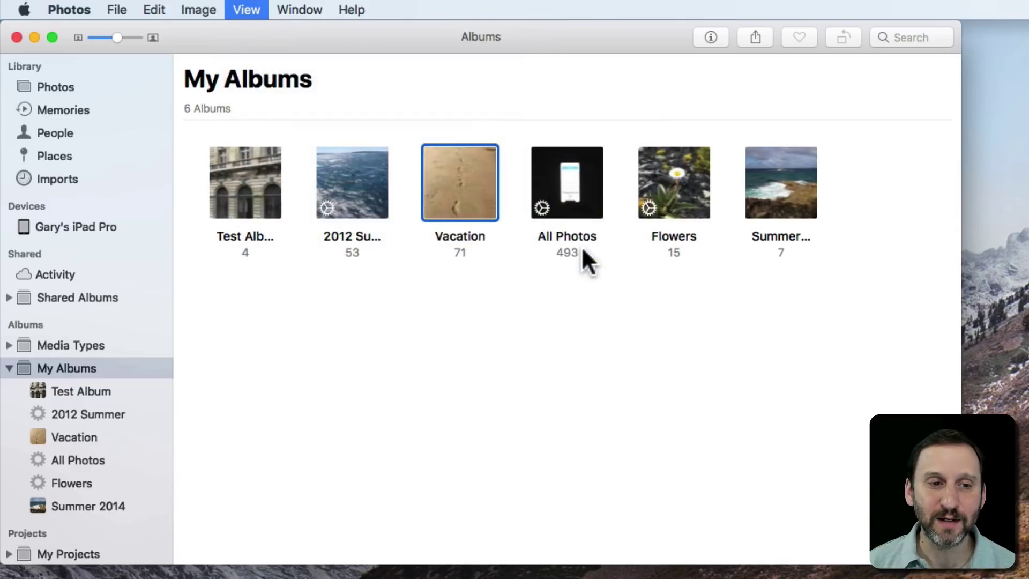